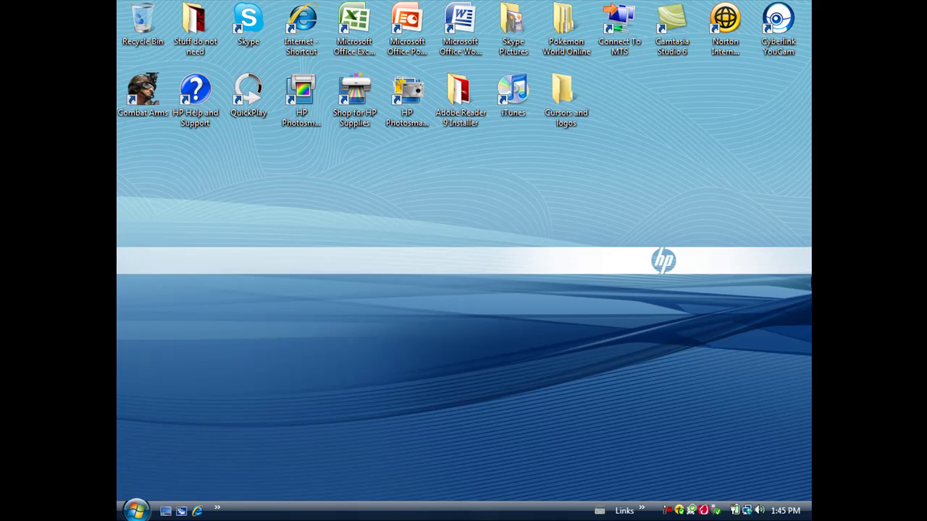
- Launch Chrome, open Google and search for 'flash player'
click(794, 165)
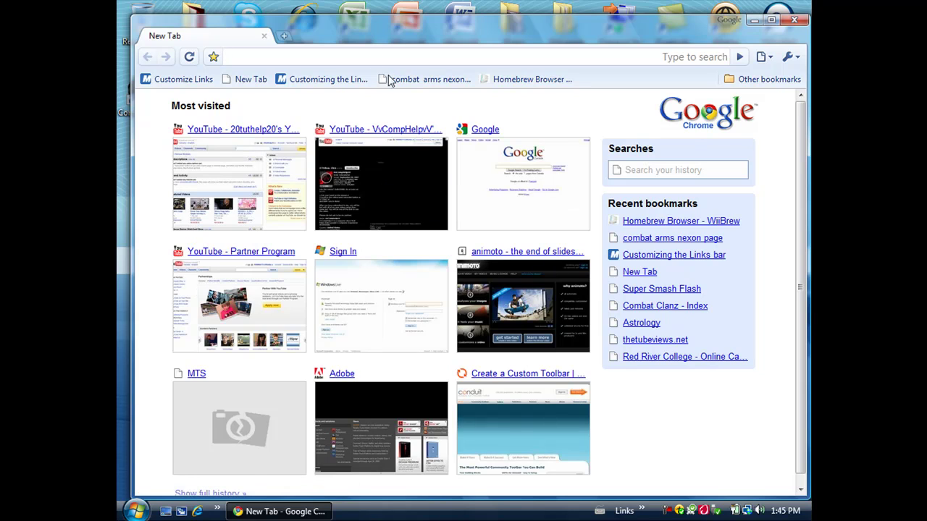
click(531, 179)
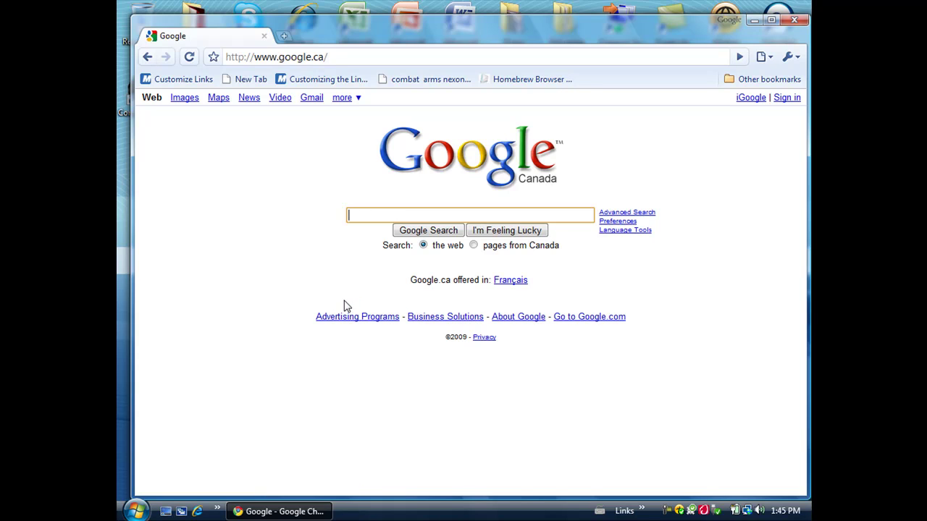
text(flash)
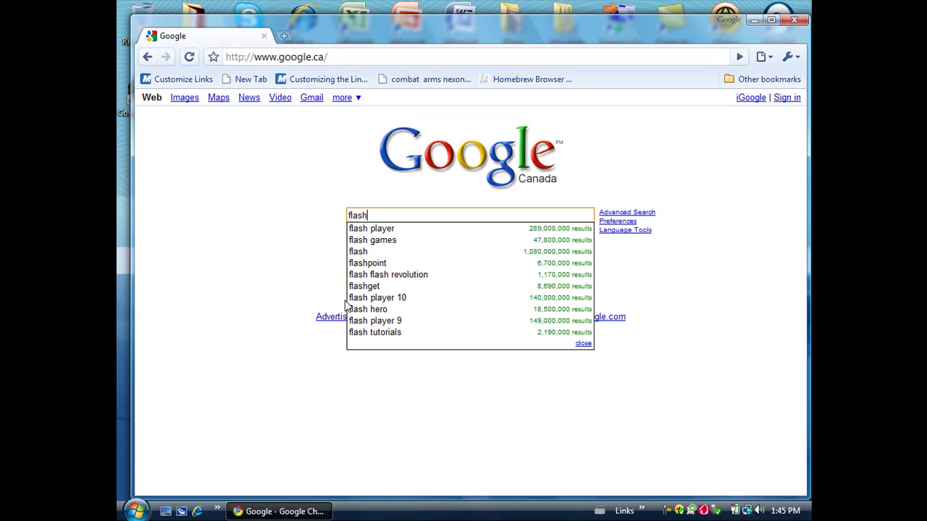
text( player)
key(Return)
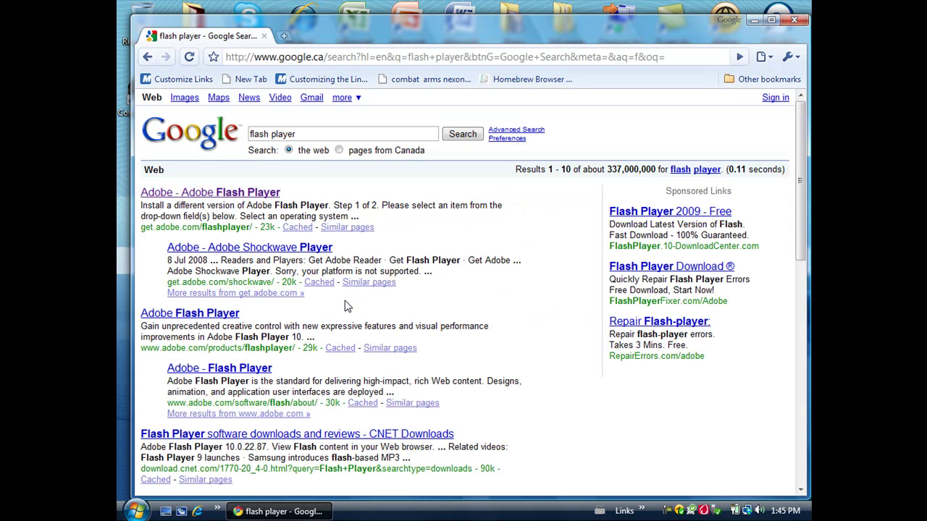
- Open the Adobe Flash Player result, agree and install, and keep the downloaded installer
click(243, 194)
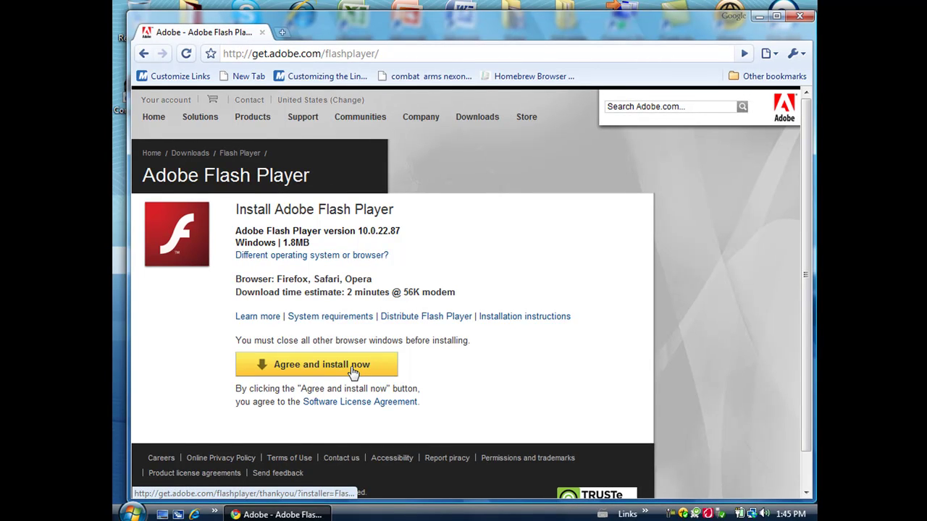
click(353, 371)
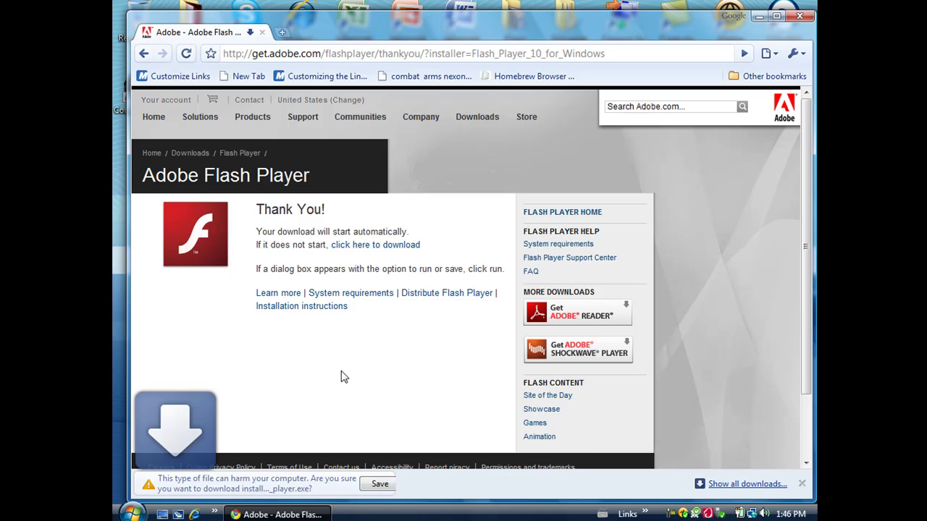
click(379, 485)
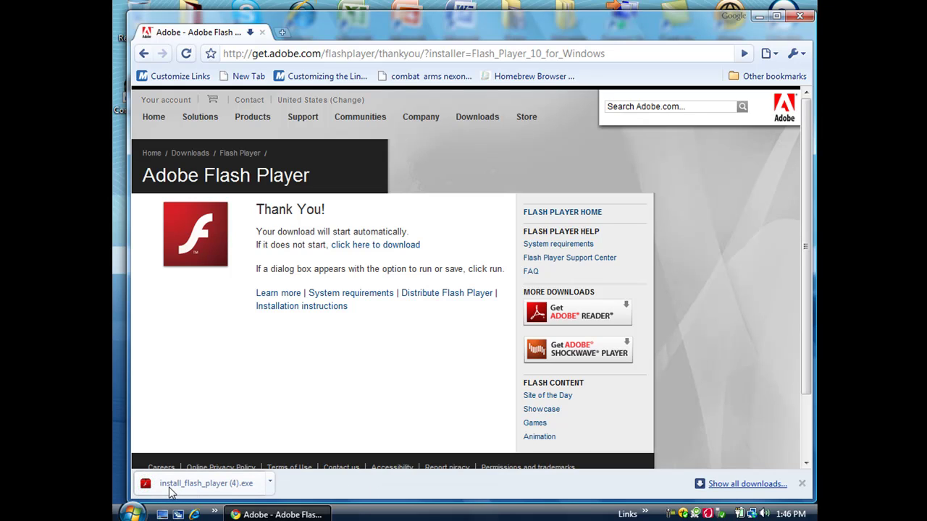
- Open the downloaded Flash Player installer and run it past the security warning
click(264, 483)
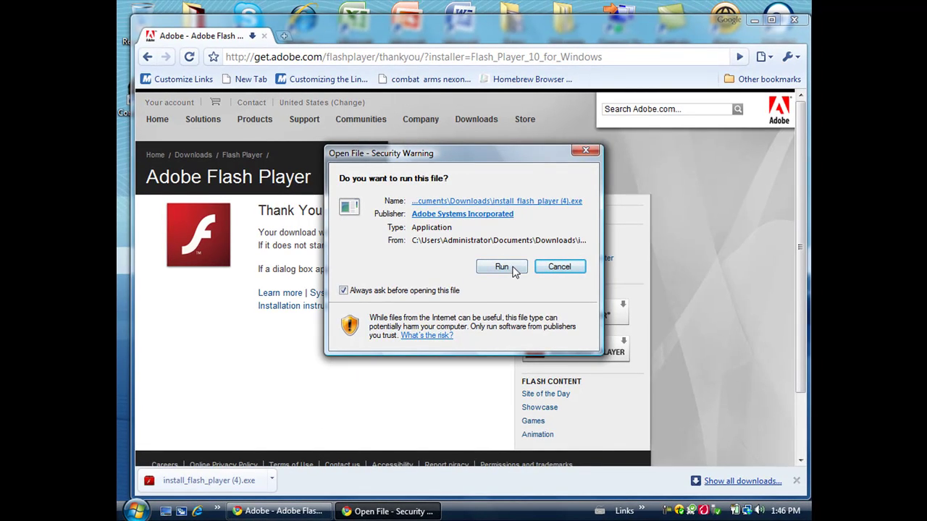
click(271, 479)
click(430, 428)
click(510, 268)
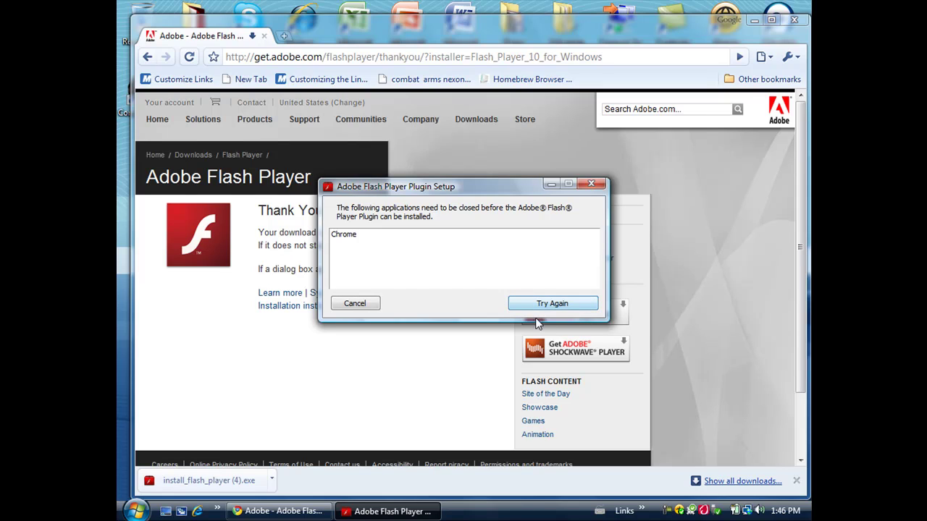
- Close Chrome, retry the installation, and close setup once it completes
click(797, 20)
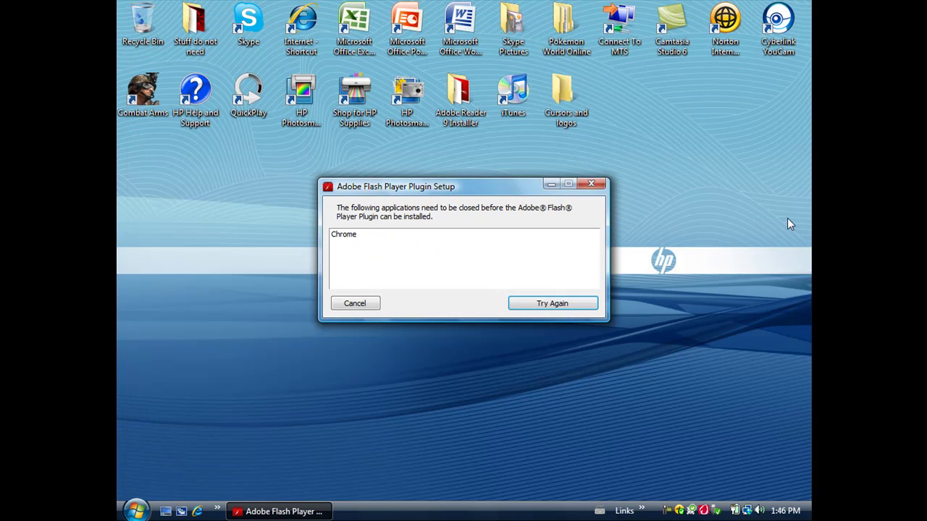
click(550, 304)
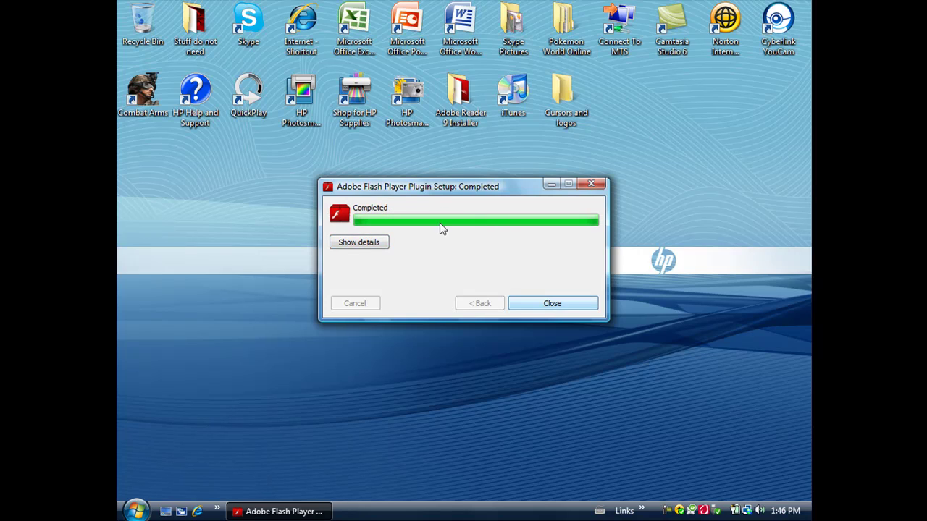
click(534, 304)
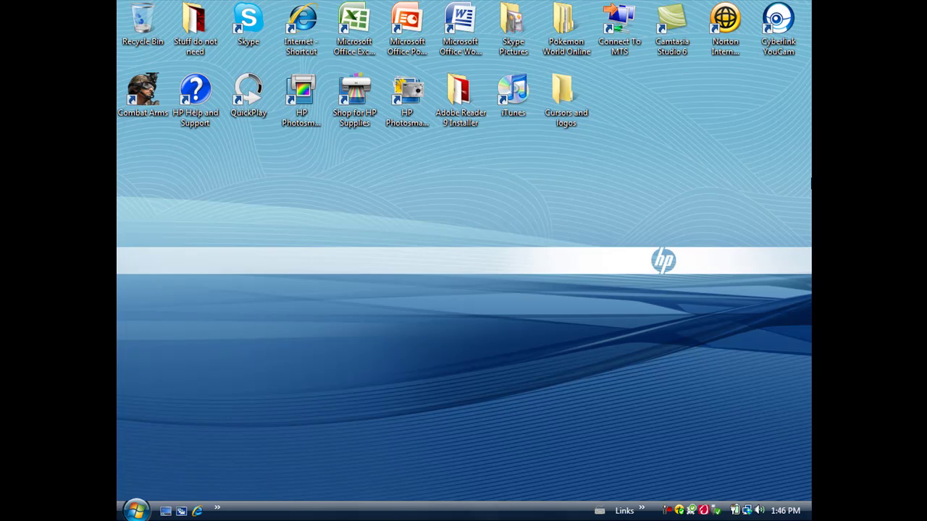
- Reopen Chrome, search YouTube for 'mario kart wii' and scroll to the Classic Game Room HD review
mouse_move(811, 185)
click(788, 164)
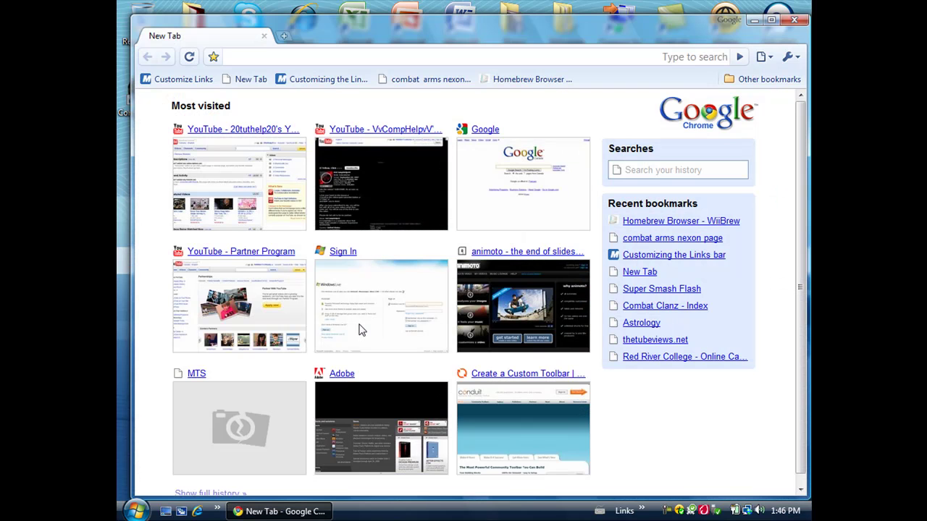
click(277, 190)
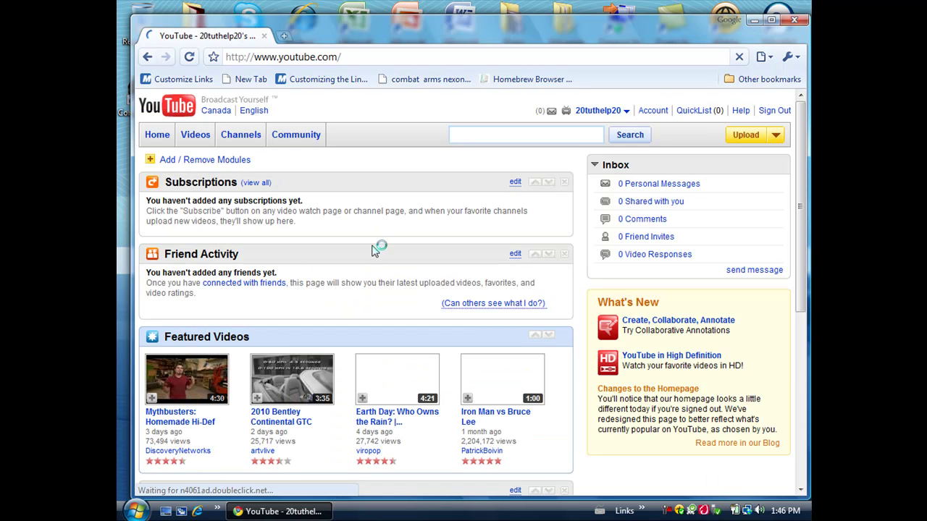
text(mario)
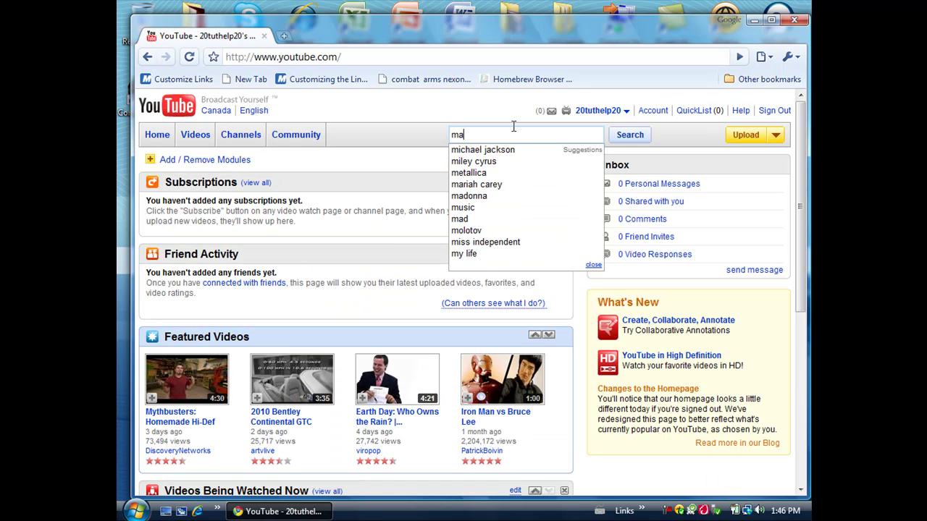
key(Down)
key(Down)
key(Down)
key(Return)
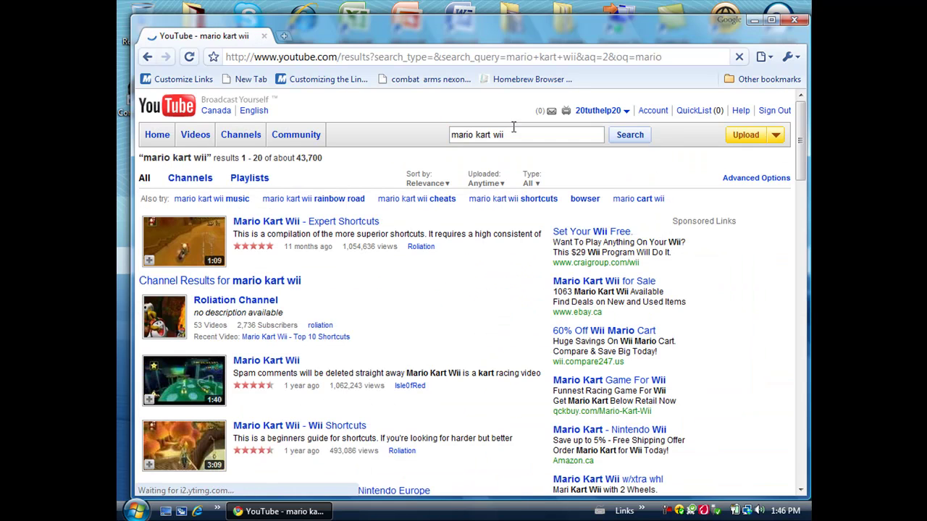
scroll(355, 336, down, 2)
scroll(355, 336, down, 5)
- Open the Classic Game Room HD Mario Kart Wii review Part 1, pause it, then play it
click(433, 326)
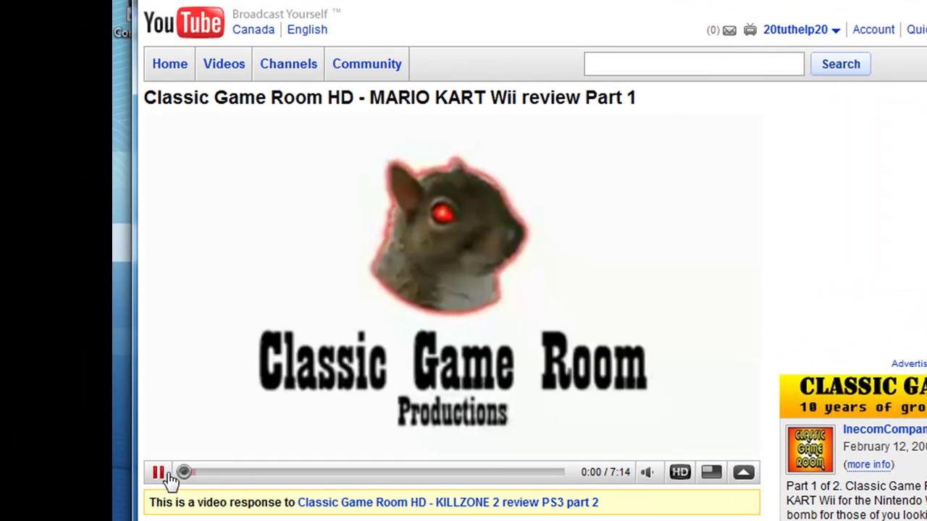
click(155, 459)
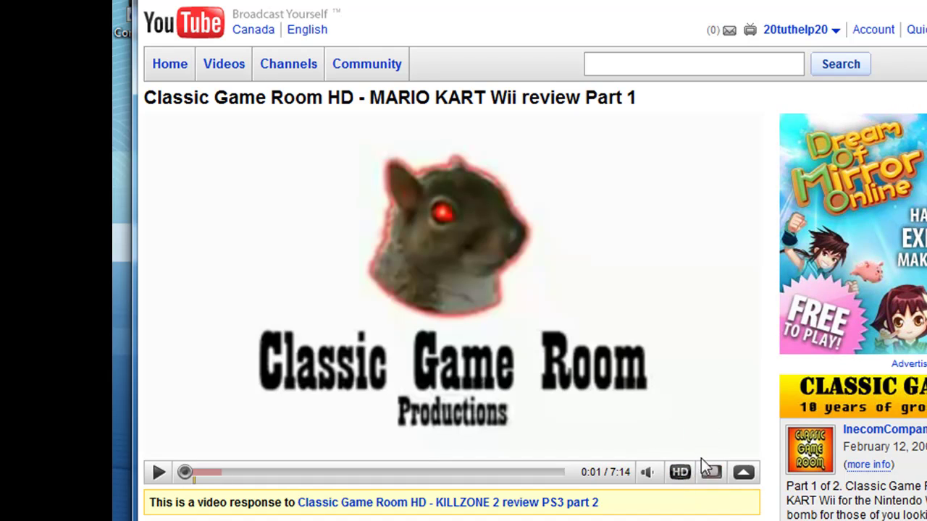
click(688, 475)
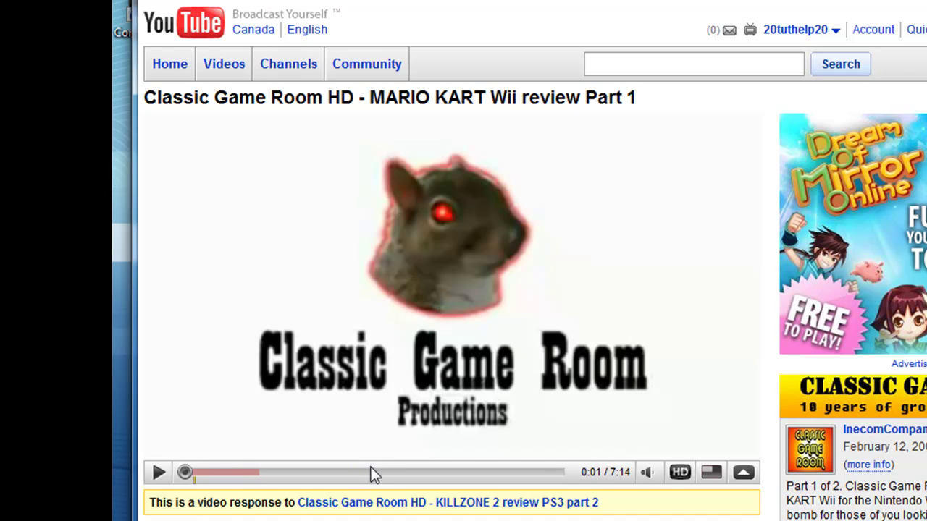
- Resume the review and turn on HD playback in the larger player
click(152, 473)
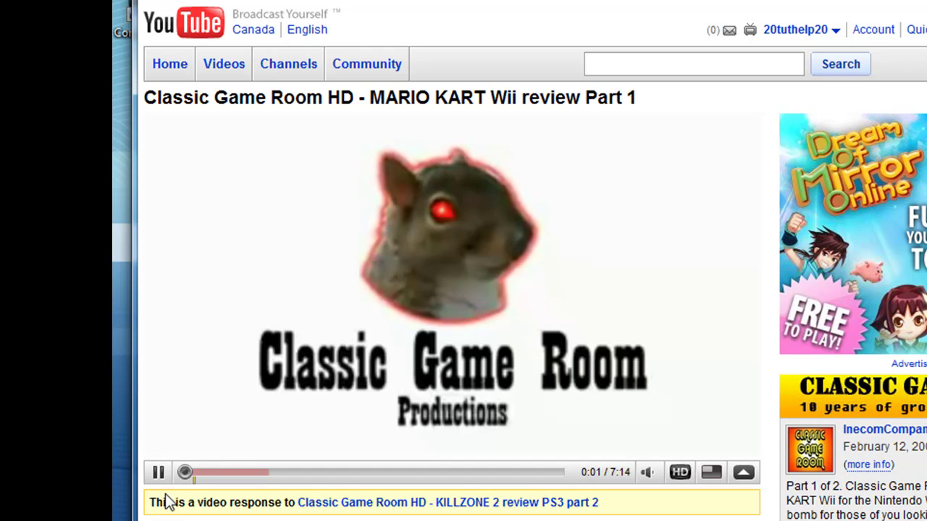
click(647, 472)
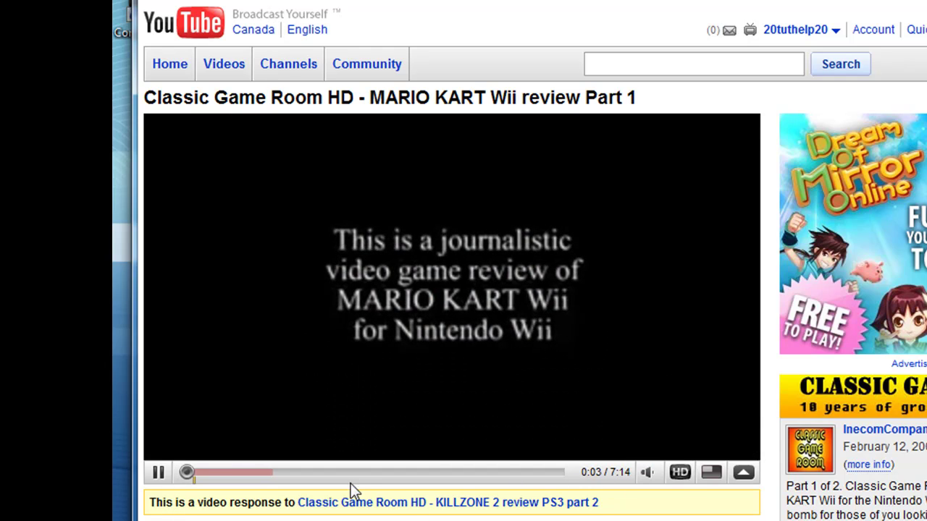
click(678, 477)
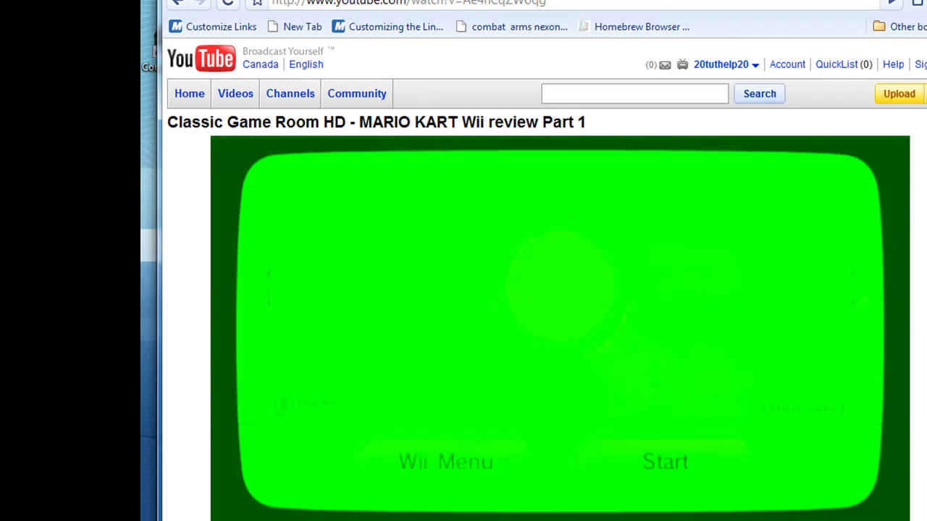
scroll(729, 327, down, 1)
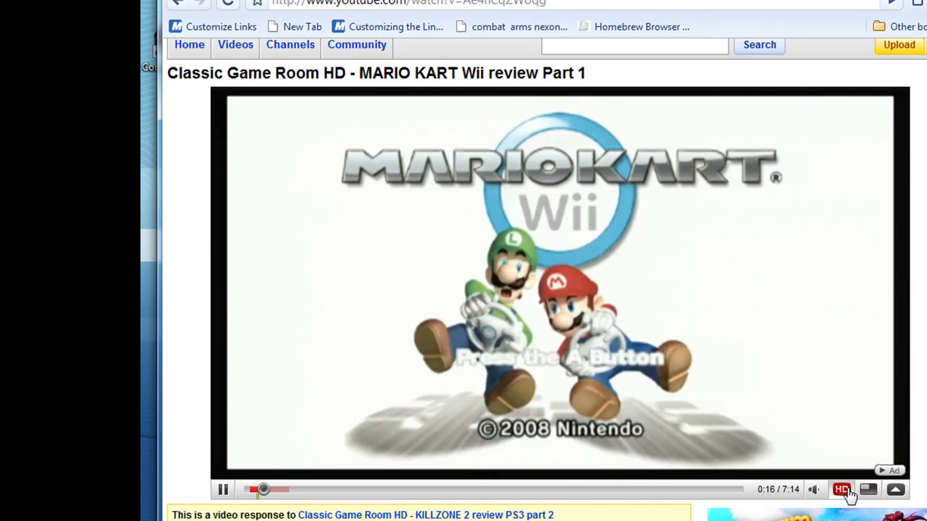
- Turn HD off to restore the normal-size player and pause the review at 0:23
click(842, 491)
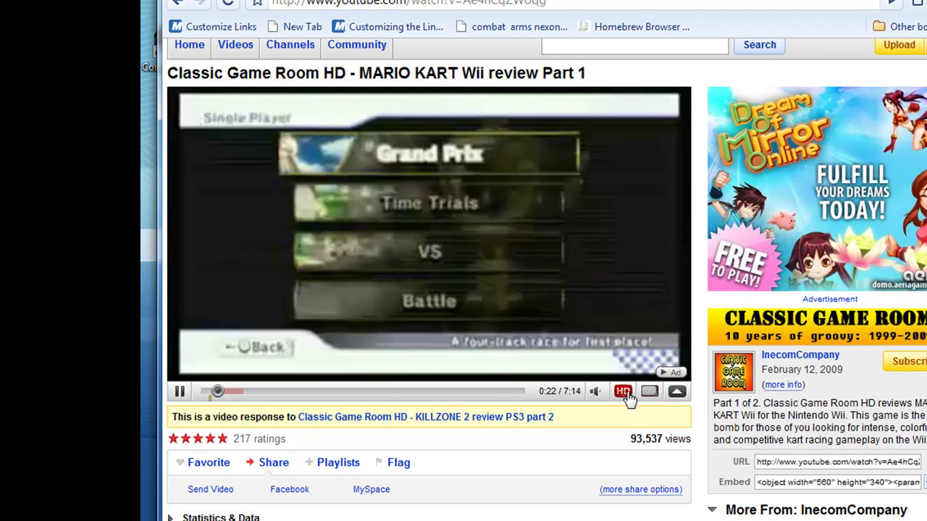
click(179, 392)
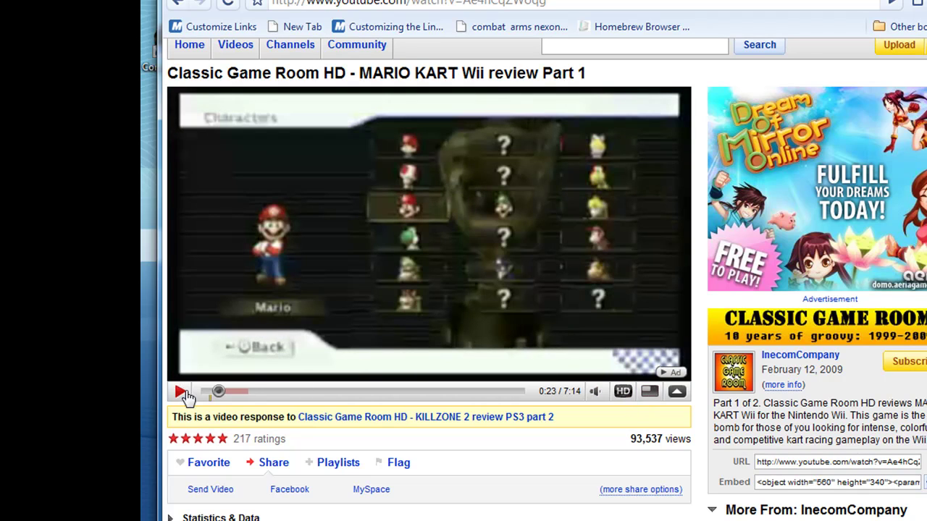